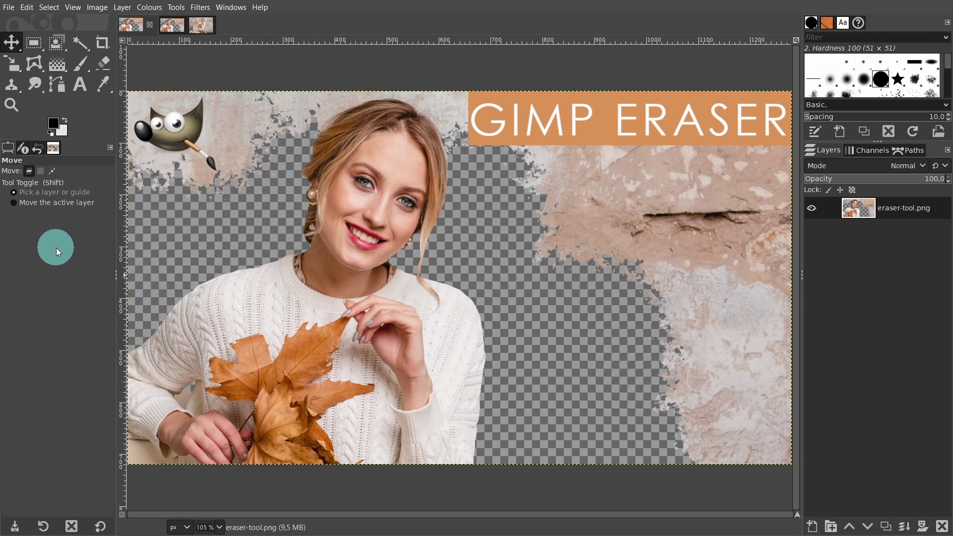
# Switch to the Eraser tool to erase with a brush.
pyautogui.click(105, 63)
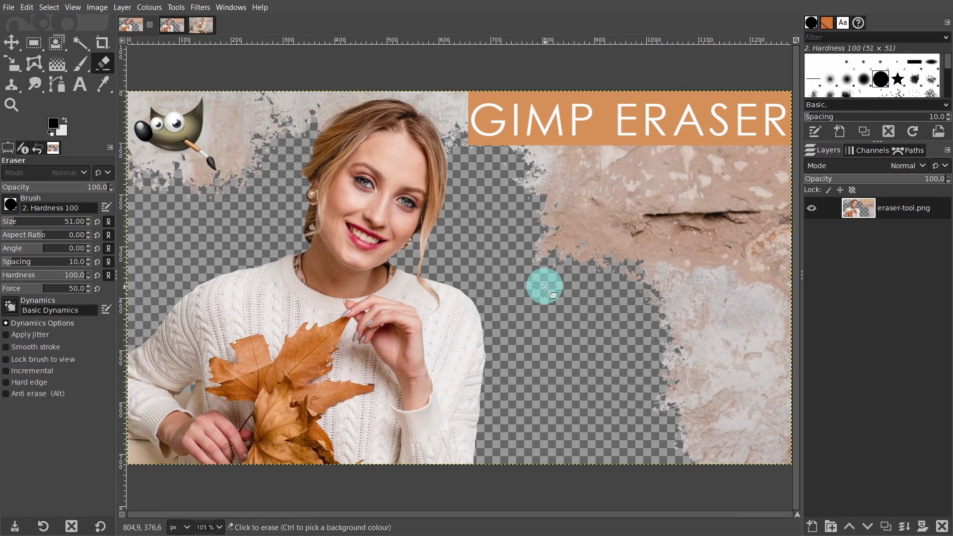
# On the suitcase portrait, set Eraser size to 212 and erase an upper-left wall patch.
pyautogui.click(203, 26)
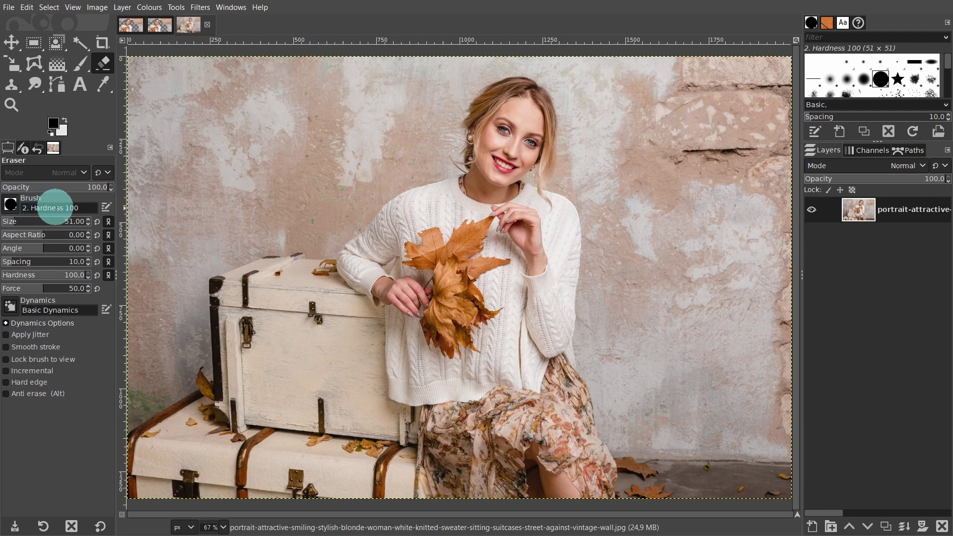
pyautogui.click(29, 222)
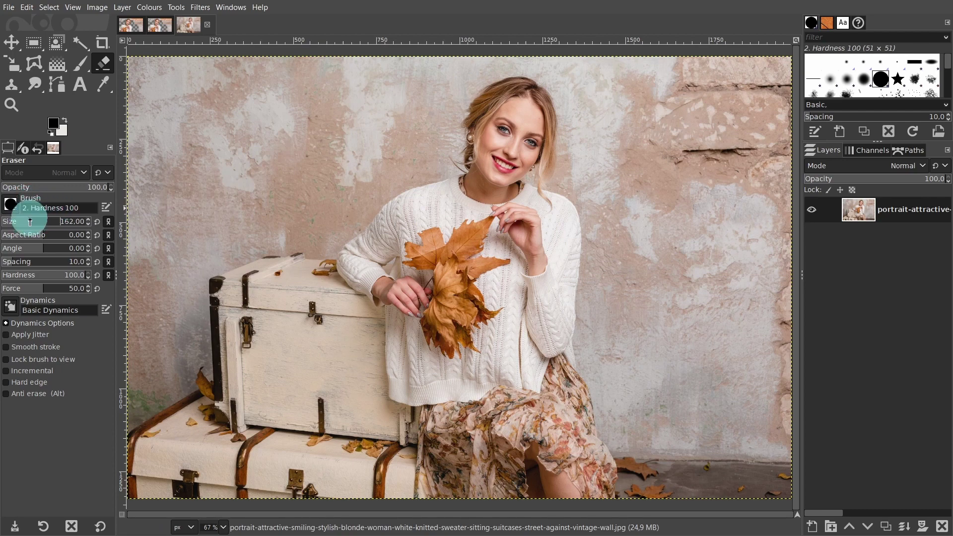
pyautogui.click(33, 222)
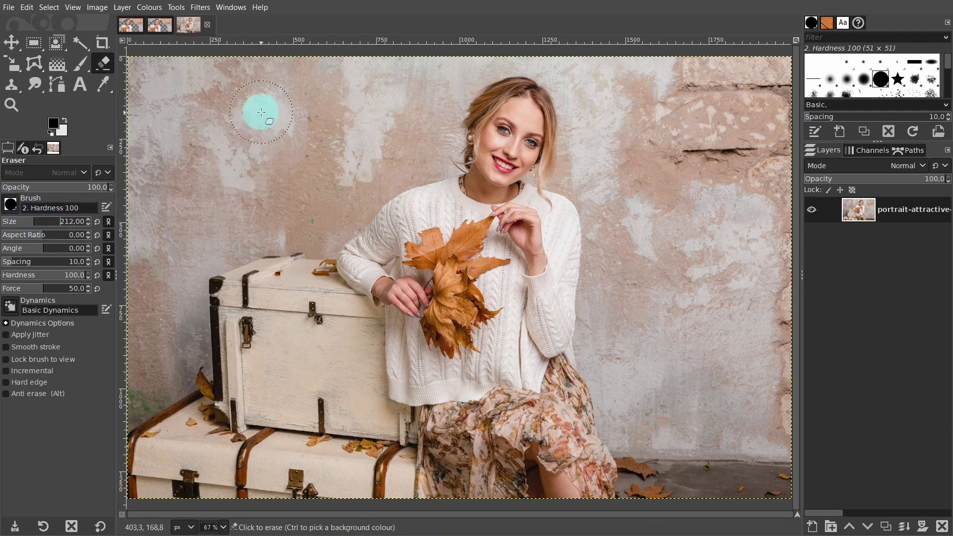
pyautogui.moveTo(241, 96)
pyautogui.mouseDown()
pyautogui.moveTo(396, 110)
pyautogui.moveTo(388, 132)
pyautogui.moveTo(230, 155)
pyautogui.moveTo(211, 154)
pyautogui.moveTo(262, 133)
pyautogui.moveTo(358, 141)
pyautogui.moveTo(225, 97)
pyautogui.moveTo(207, 101)
pyautogui.moveTo(211, 113)
pyautogui.moveTo(282, 128)
pyautogui.moveTo(215, 117)
pyautogui.mouseUp()
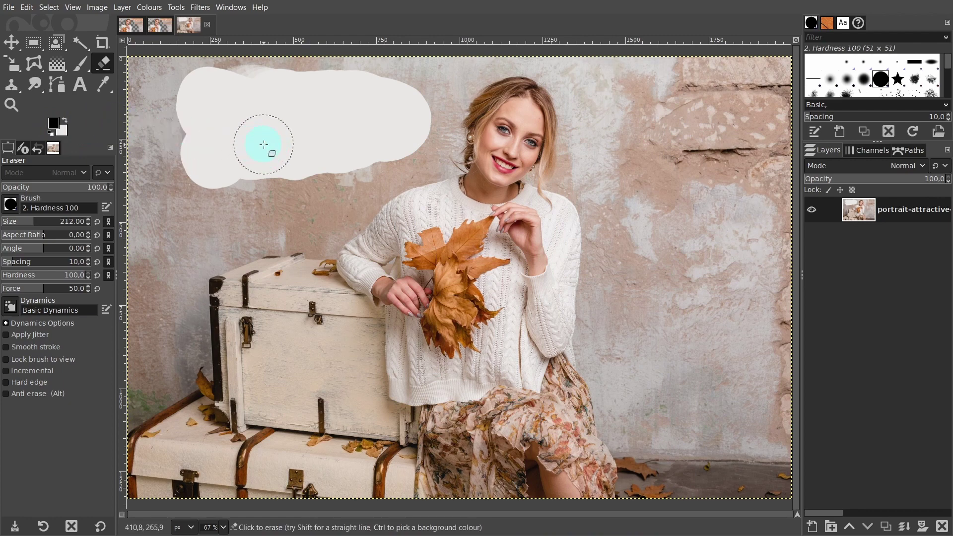
# Undo the erase stroke that turned the wall off-white.
pyautogui.hotkey('ctrl', 'z')
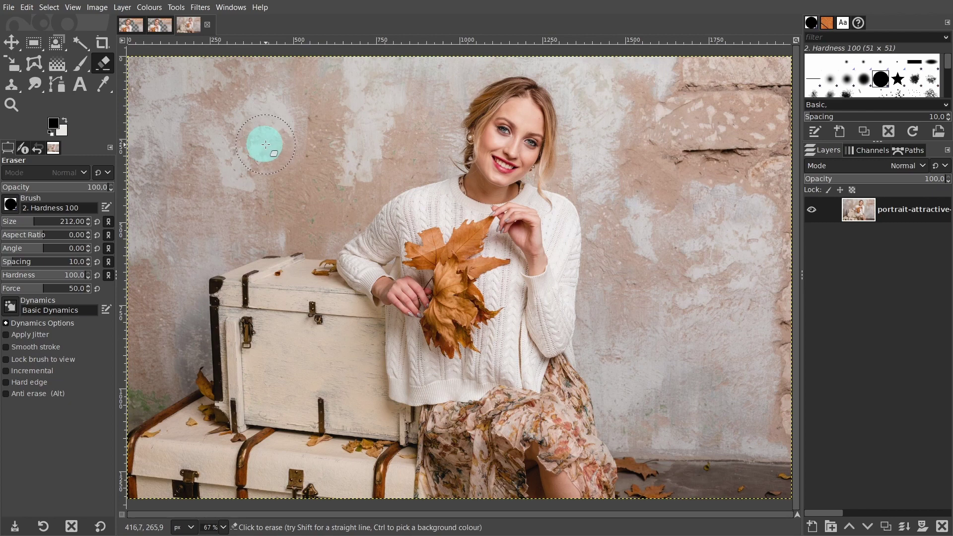
pyautogui.click(873, 151)
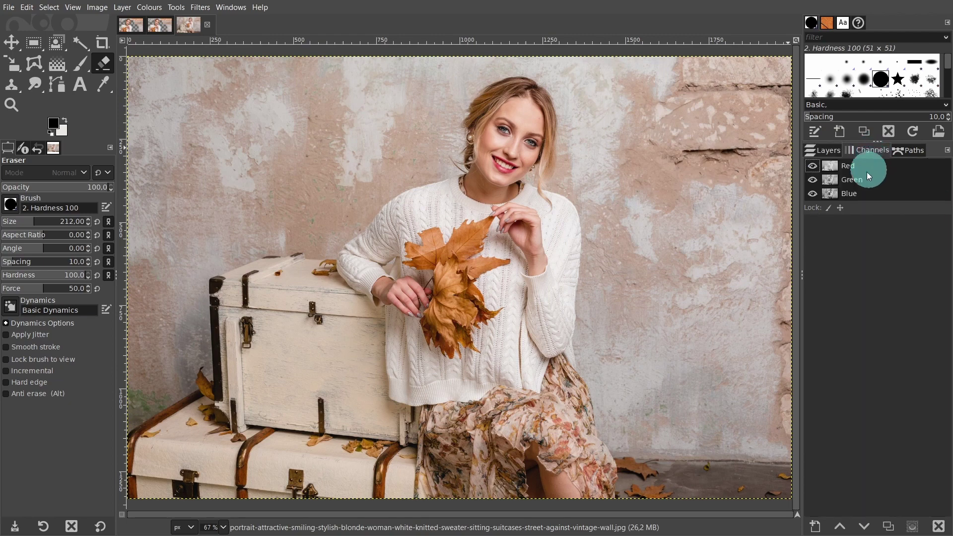
pyautogui.click(811, 182)
pyautogui.click(811, 193)
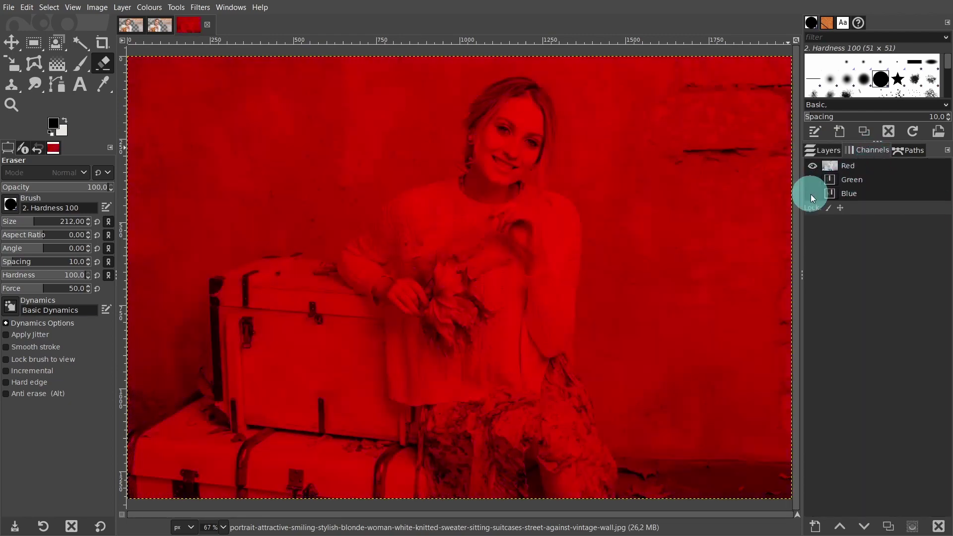
pyautogui.click(813, 179)
pyautogui.click(814, 166)
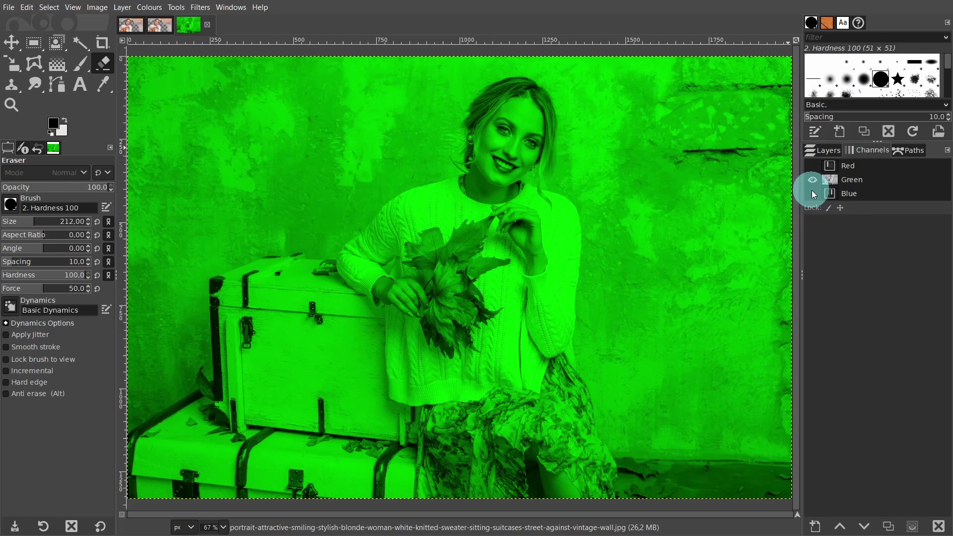
pyautogui.click(811, 193)
pyautogui.click(813, 180)
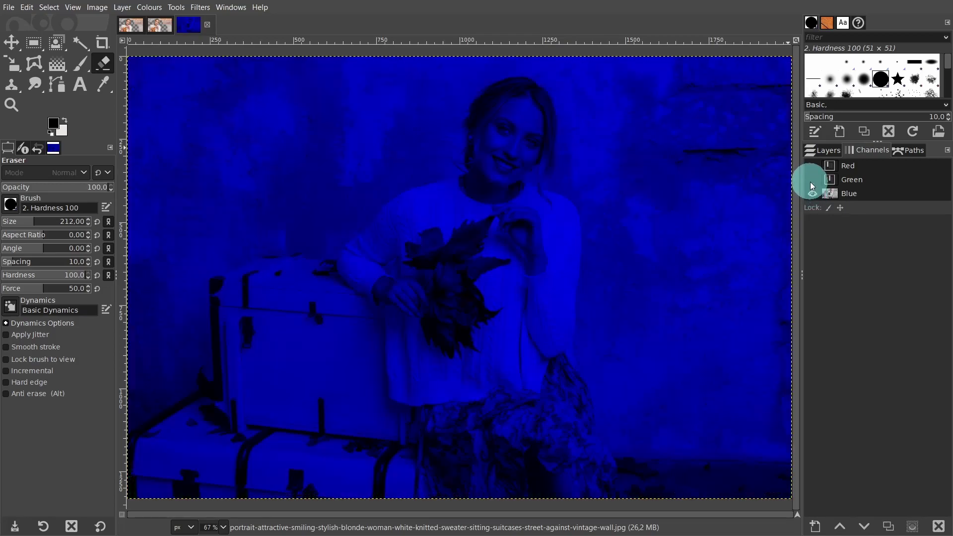
pyautogui.click(811, 180)
pyautogui.click(812, 165)
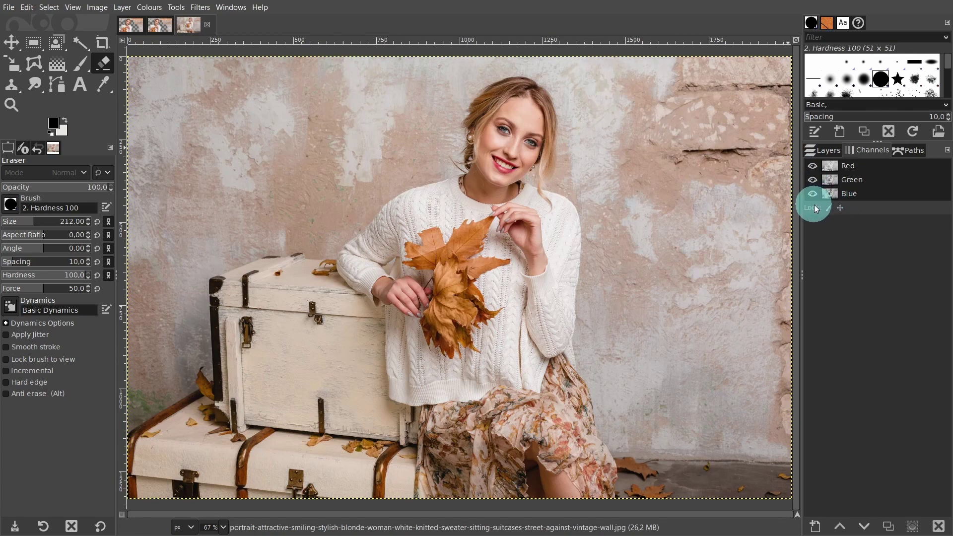
# Add an alpha channel to the portrait layer and confirm the option is now greyed out.
pyautogui.click(824, 151)
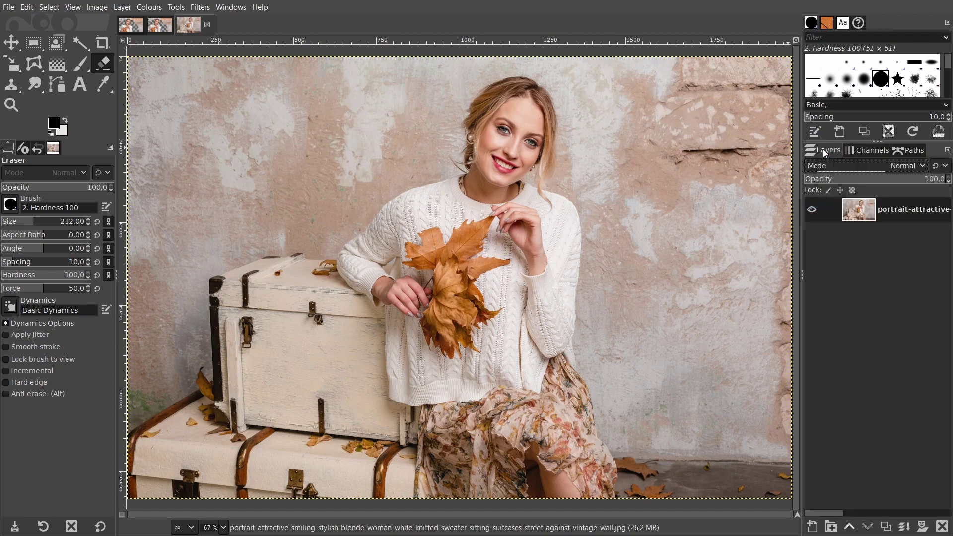
pyautogui.rightClick(862, 210)
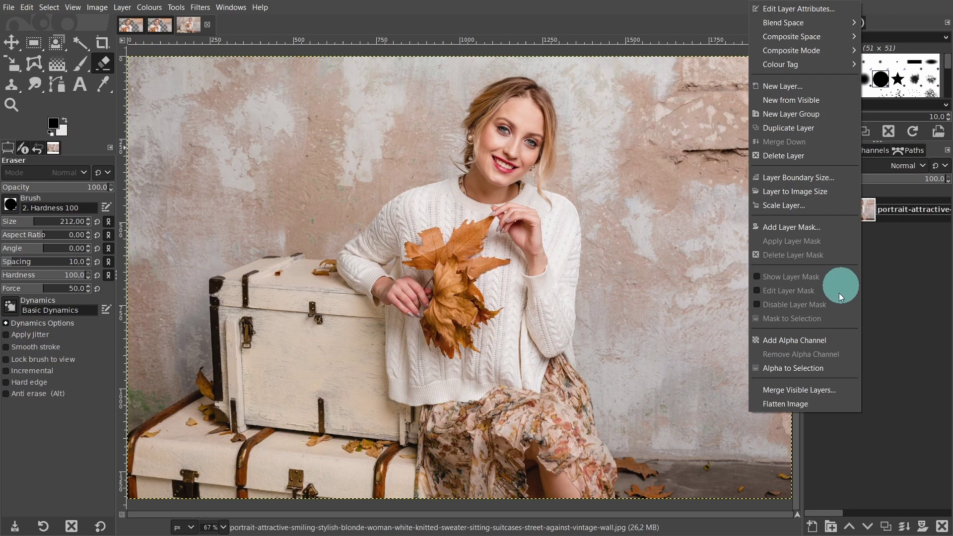
pyautogui.click(819, 342)
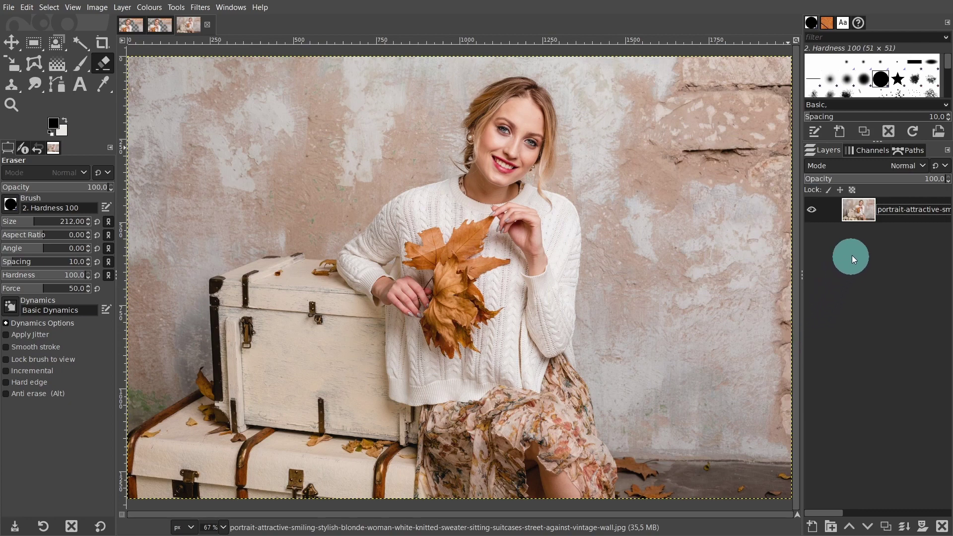
pyautogui.rightClick(864, 212)
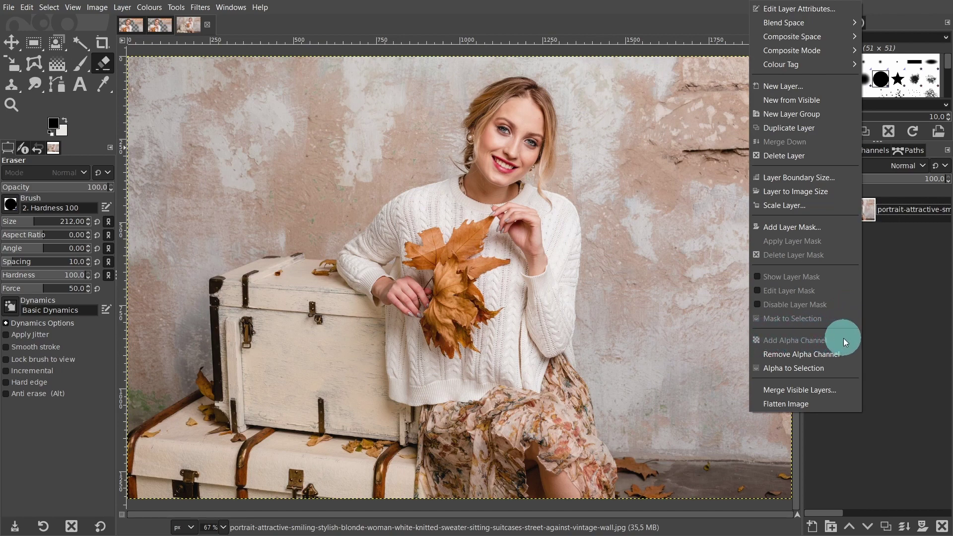
# Erase a band of top-left wall to confirm it turns transparent, then undo the stroke.
pyautogui.click(880, 323)
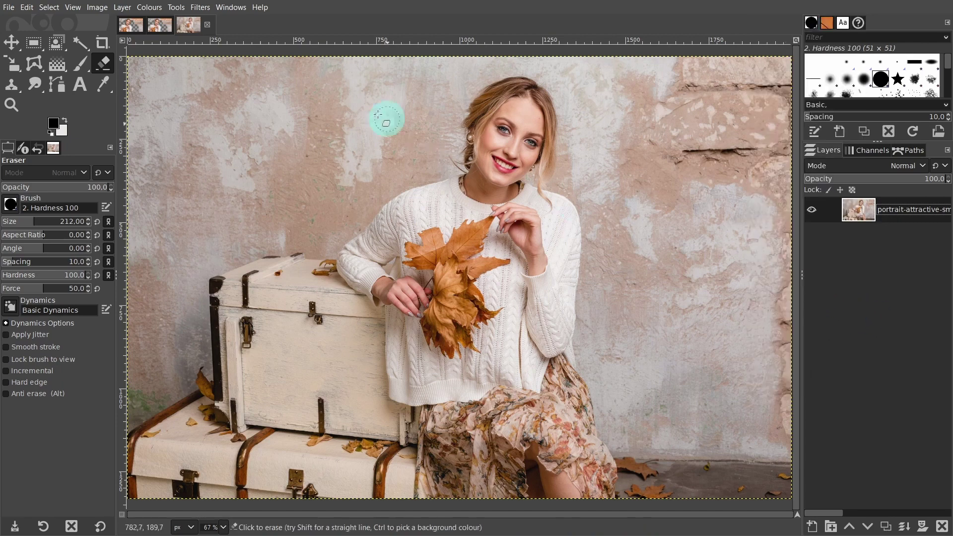
pyautogui.moveTo(266, 94)
pyautogui.mouseDown()
pyautogui.moveTo(407, 99)
pyautogui.moveTo(256, 144)
pyautogui.moveTo(362, 139)
pyautogui.mouseUp()
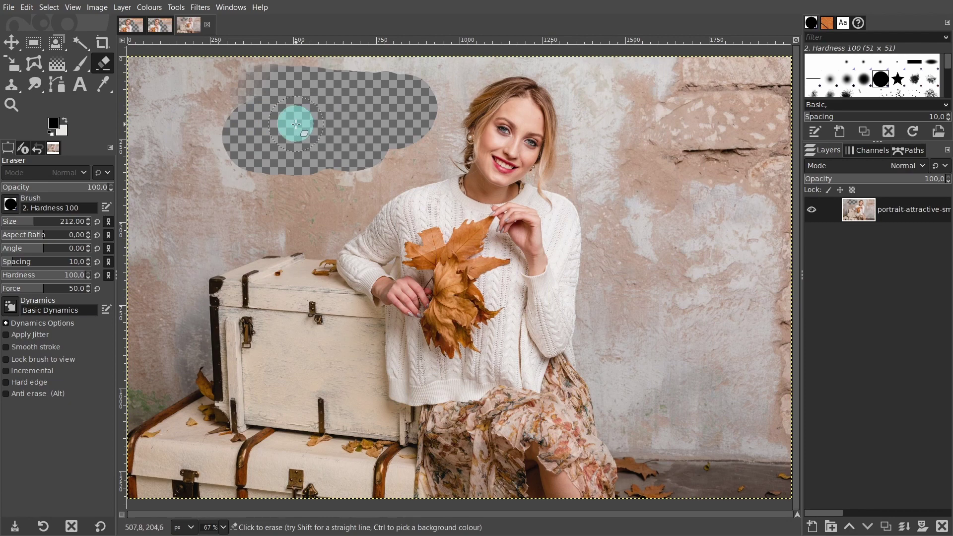
pyautogui.hotkey('ctrl', 'z')
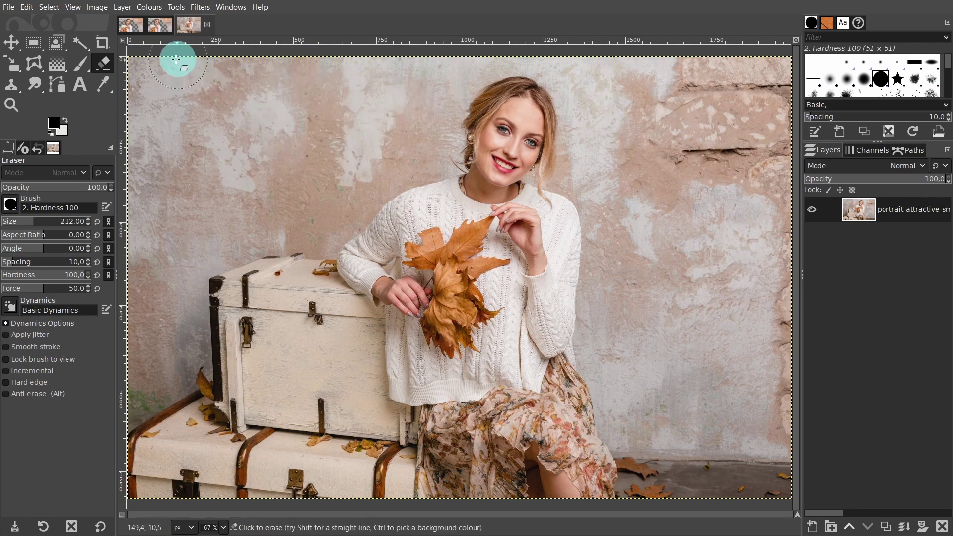
# Switch to the GIMP ERASER image and make the gimp eraser layer active.
pyautogui.click(157, 26)
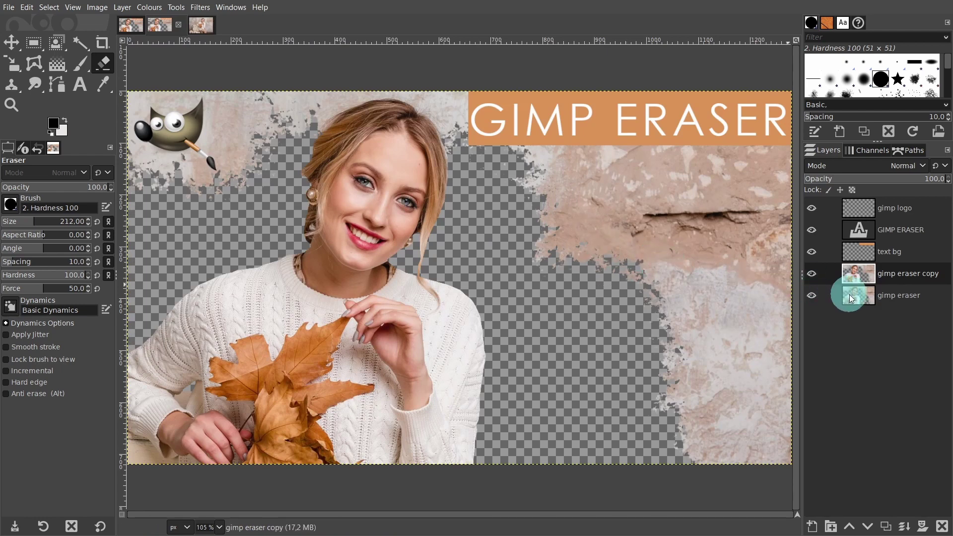
pyautogui.rightClick(854, 272)
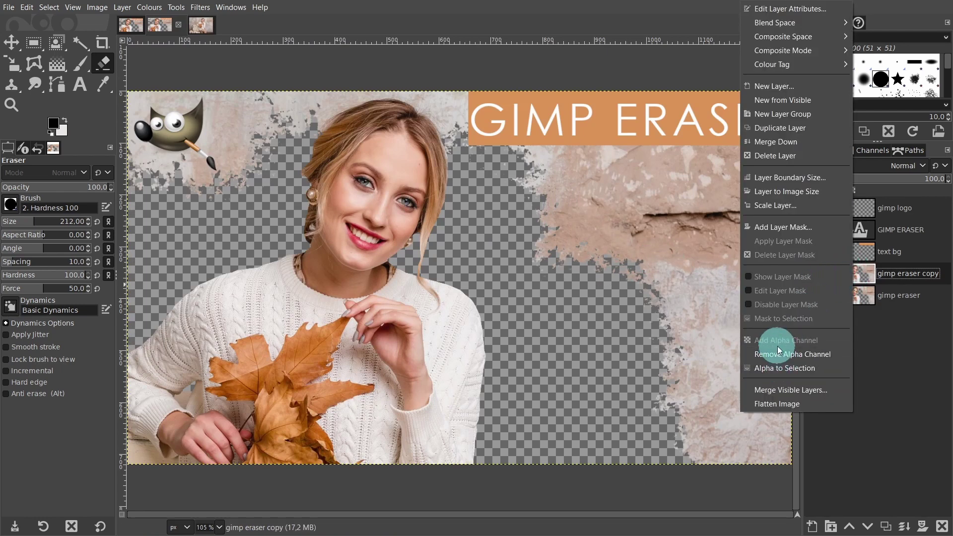
pyautogui.click(898, 328)
pyautogui.click(898, 296)
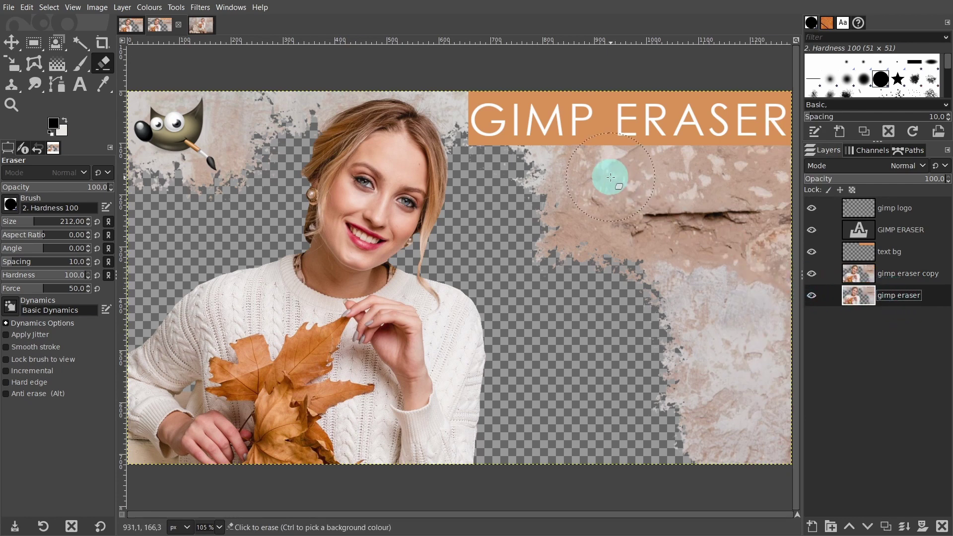
# Erase the wall below the banner's right end on the gimp eraser layer.
pyautogui.moveTo(611, 178)
pyautogui.mouseDown()
pyautogui.moveTo(591, 149)
pyautogui.moveTo(553, 124)
pyautogui.moveTo(543, 127)
pyautogui.moveTo(618, 114)
pyautogui.mouseUp()
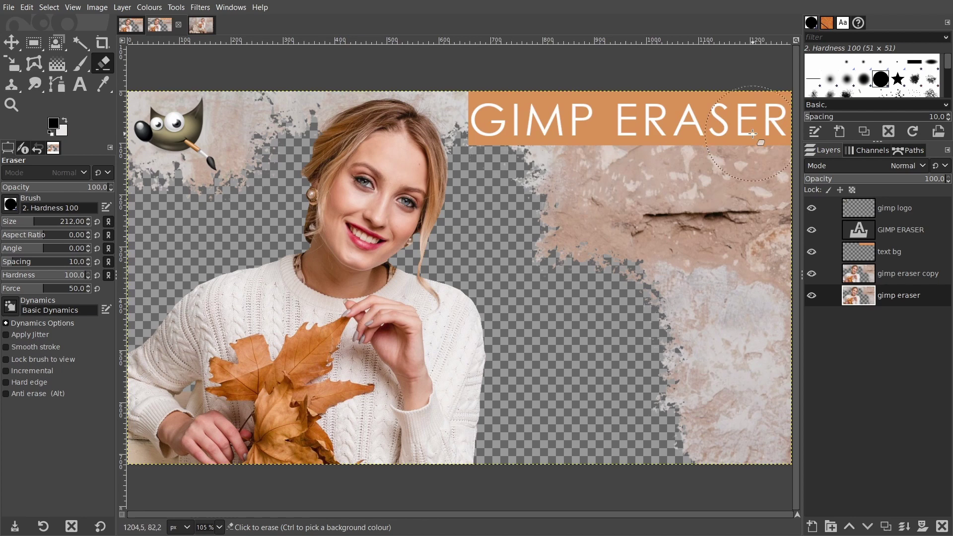
pyautogui.click(751, 153)
pyautogui.click(750, 152)
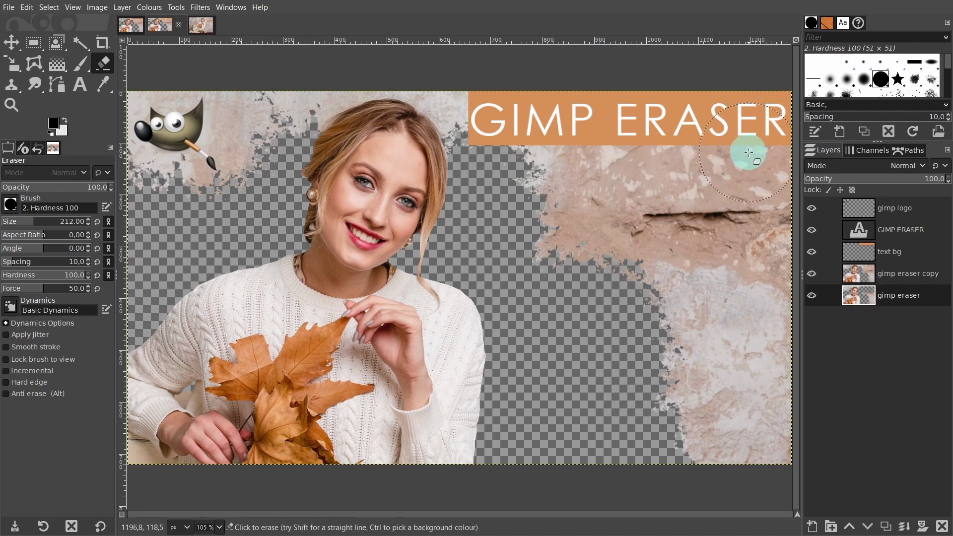
pyautogui.moveTo(749, 153)
pyautogui.mouseDown()
pyautogui.moveTo(648, 166)
pyautogui.moveTo(513, 150)
pyautogui.moveTo(473, 133)
pyautogui.mouseUp()
pyautogui.moveTo(534, 160)
pyautogui.mouseDown()
pyautogui.moveTo(526, 164)
pyautogui.moveTo(781, 207)
pyautogui.moveTo(812, 230)
pyautogui.moveTo(812, 269)
pyautogui.mouseUp()
# Hide the upper layers to check the hidden erasure, then restore them with Ctrl+Z.
pyautogui.click(811, 208)
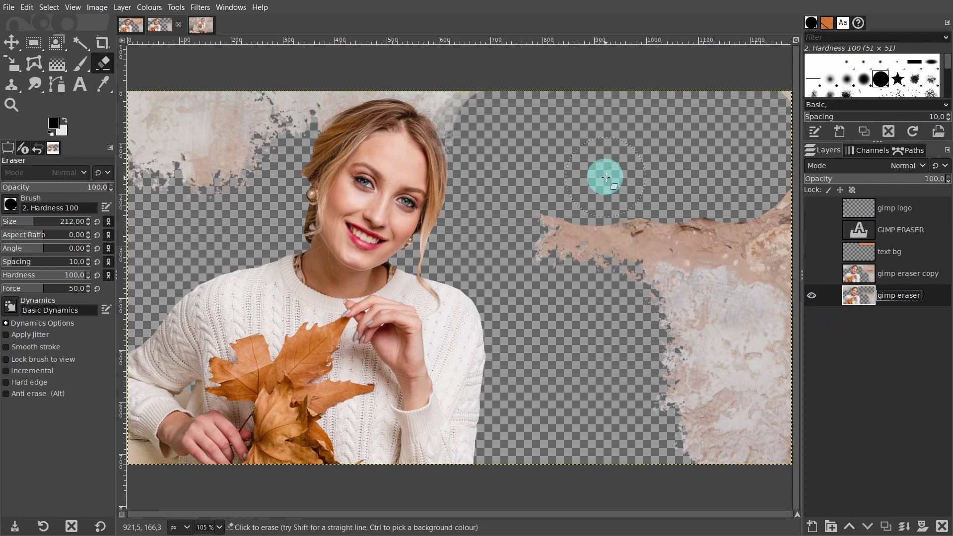
pyautogui.hotkey('ctrl', 'z')
pyautogui.hotkey('ctrl', 'z')
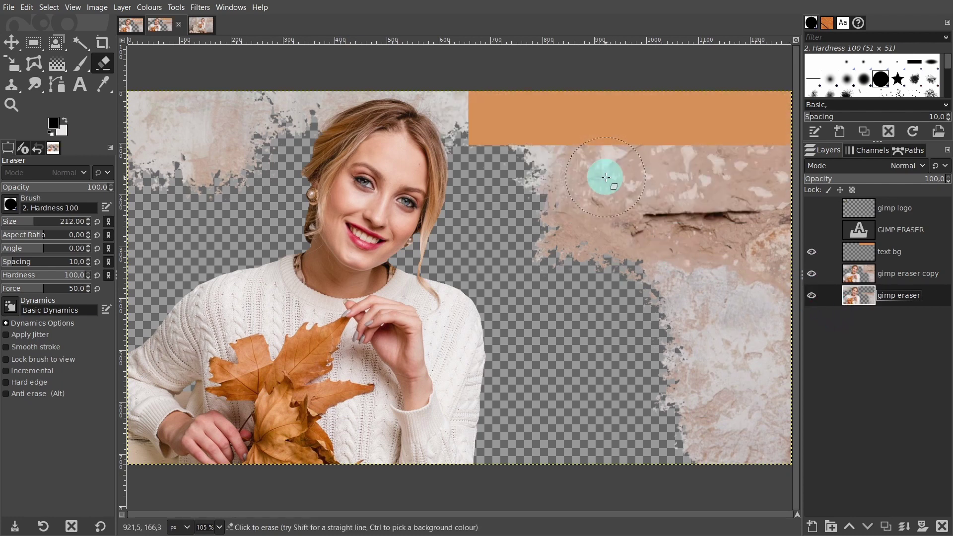
pyautogui.hotkey('ctrl', 'z')
pyautogui.hotkey('ctrl', 'z')
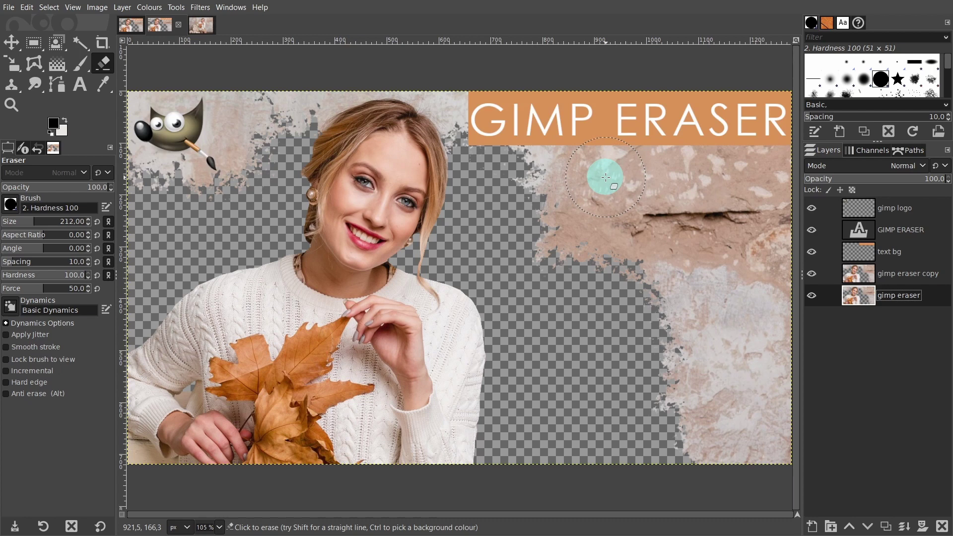
# Select a rectangle of wall below the banner and try erasing outside it.
pyautogui.click(34, 43)
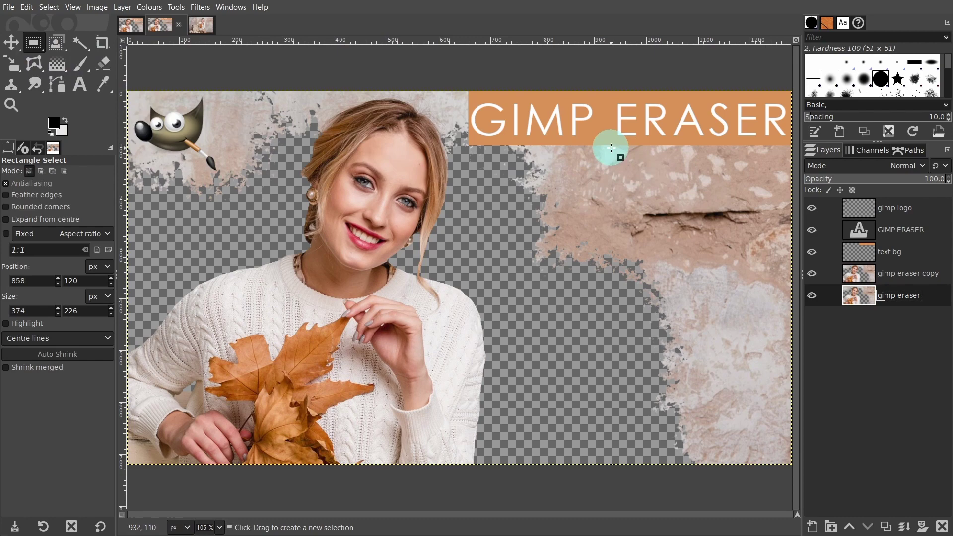
pyautogui.moveTo(611, 148); pyautogui.dragTo(778, 248)
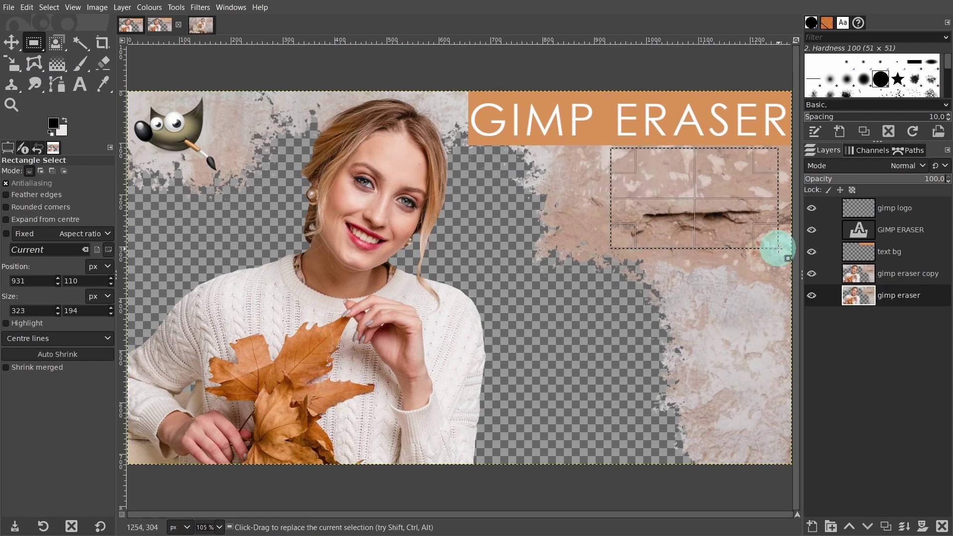
pyautogui.click(103, 61)
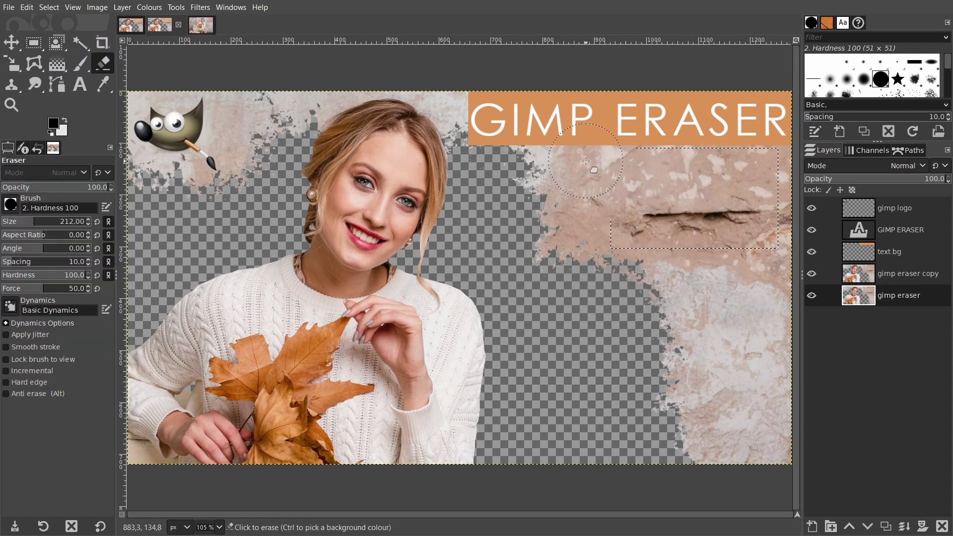
pyautogui.click(747, 299)
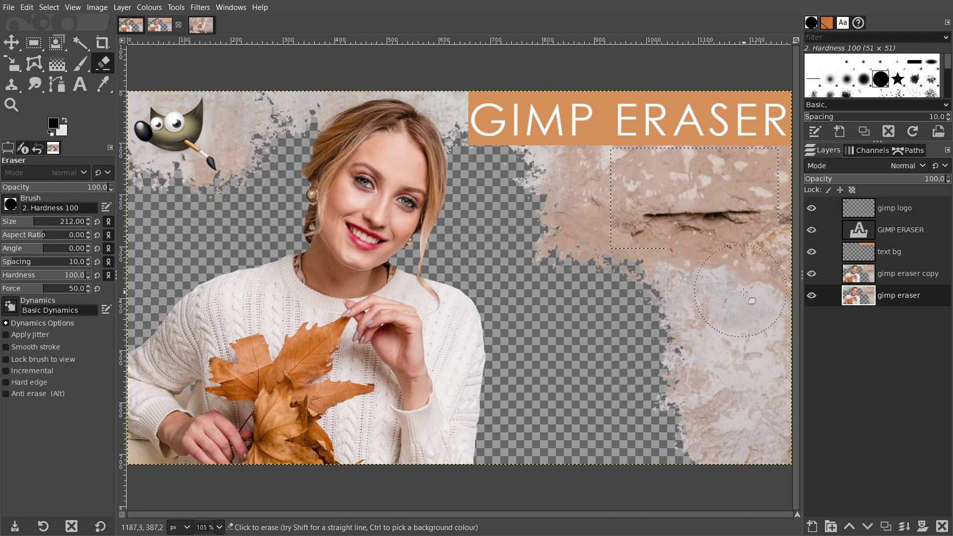
pyautogui.click(741, 287)
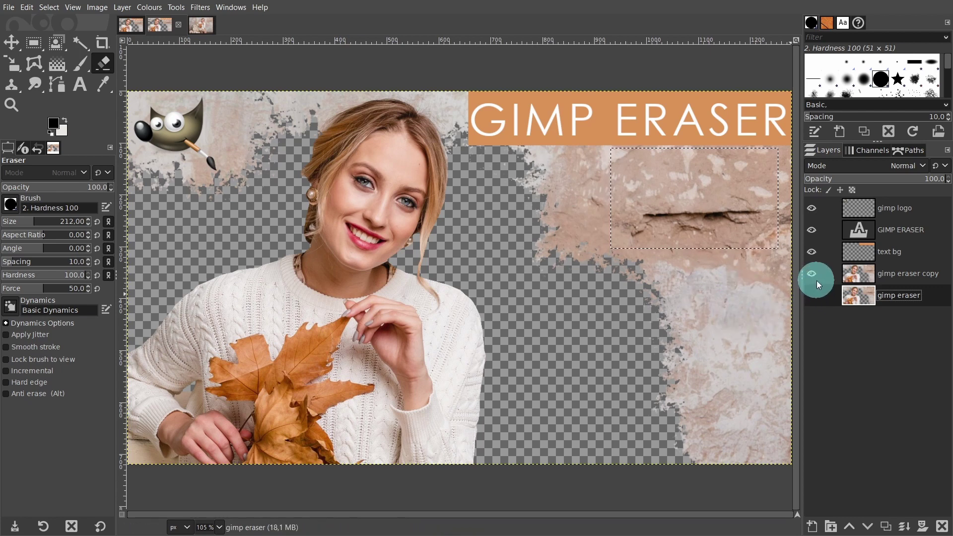
# Make gimp eraser copy active and erase the wall inside the rectangular selection.
pyautogui.click(884, 271)
pyautogui.moveTo(771, 278)
pyautogui.mouseDown()
pyautogui.moveTo(752, 297)
pyautogui.moveTo(715, 299)
pyautogui.moveTo(688, 317)
pyautogui.mouseUp()
pyautogui.moveTo(561, 215)
pyautogui.mouseDown()
pyautogui.moveTo(603, 212)
pyautogui.moveTo(657, 232)
pyautogui.moveTo(618, 191)
pyautogui.moveTo(640, 180)
pyautogui.moveTo(746, 187)
pyautogui.moveTo(750, 214)
pyautogui.moveTo(728, 226)
pyautogui.moveTo(672, 212)
pyautogui.moveTo(678, 184)
pyautogui.moveTo(734, 177)
pyautogui.mouseUp()
# Clear the rectangular selection with Select > None from the canvas context menu.
pyautogui.rightClick(711, 203)
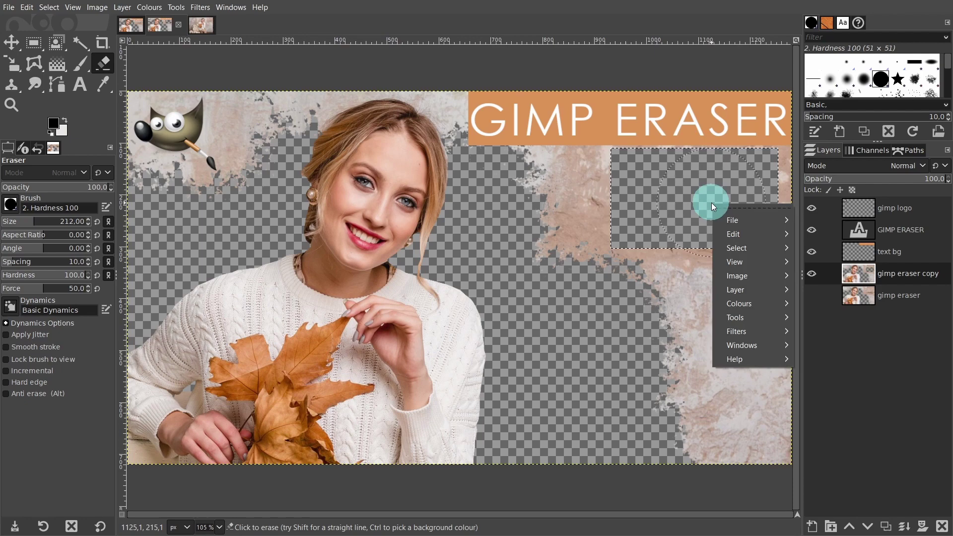
pyautogui.click(725, 248)
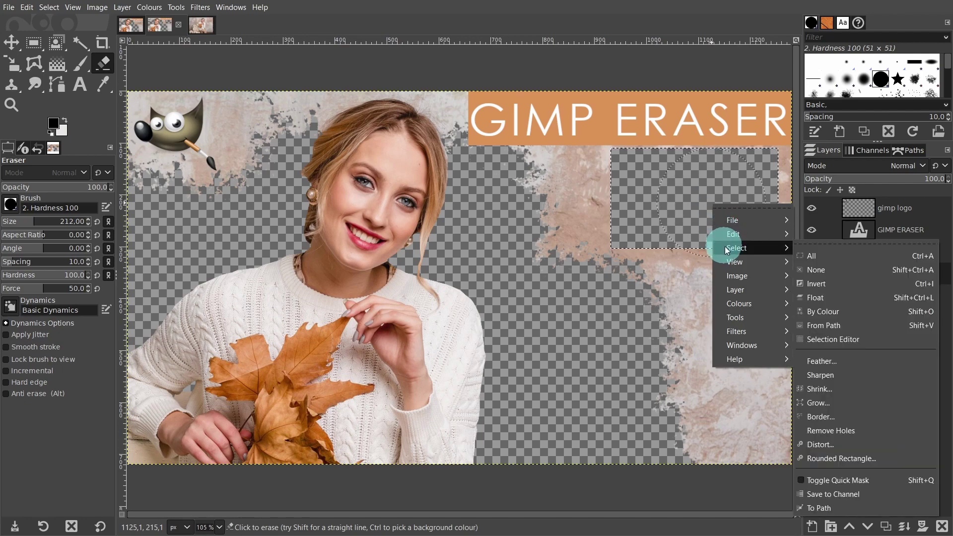
pyautogui.click(825, 270)
pyautogui.click(761, 274)
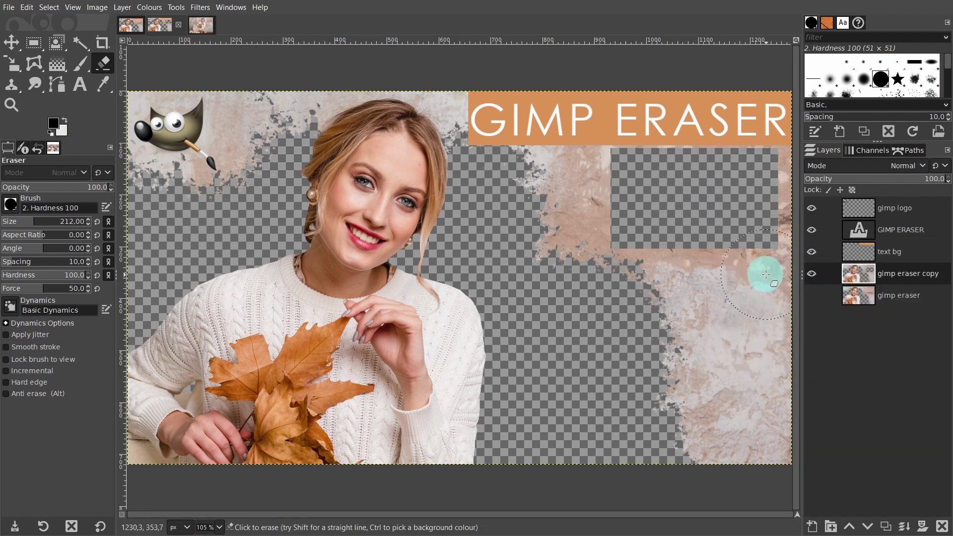
# Lock pixels on gimp eraser copy and try several erase strokes that leave it unchanged.
pyautogui.click(829, 189)
pyautogui.click(719, 317)
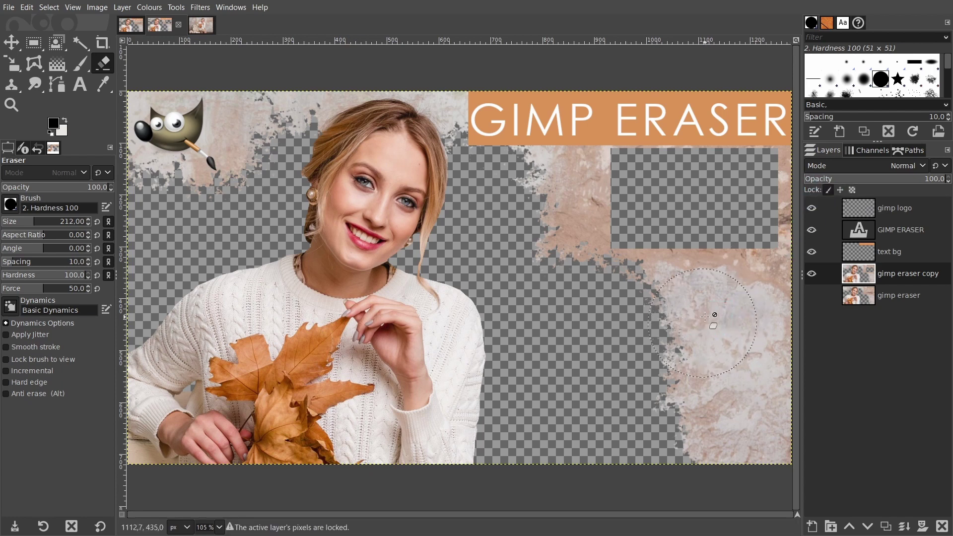
pyautogui.moveTo(705, 317)
pyautogui.mouseDown()
pyautogui.moveTo(702, 308)
pyautogui.moveTo(611, 312)
pyautogui.moveTo(675, 335)
pyautogui.mouseUp()
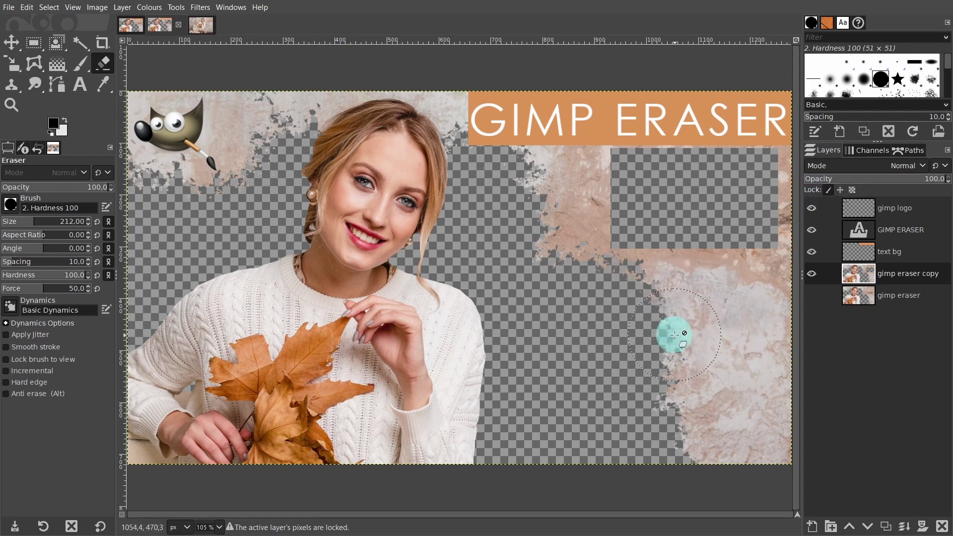
pyautogui.click(702, 296)
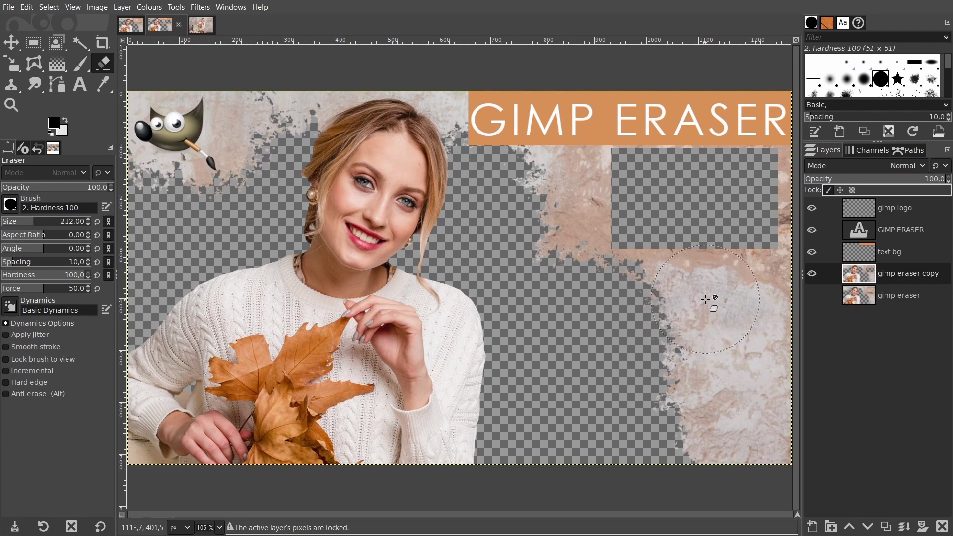
pyautogui.moveTo(706, 300)
pyautogui.mouseDown()
pyautogui.moveTo(623, 378)
pyautogui.moveTo(401, 498)
pyautogui.moveTo(374, 525)
pyautogui.moveTo(270, 522)
pyautogui.moveTo(244, 531)
pyautogui.moveTo(343, 530)
pyautogui.moveTo(829, 232)
pyautogui.mouseUp()
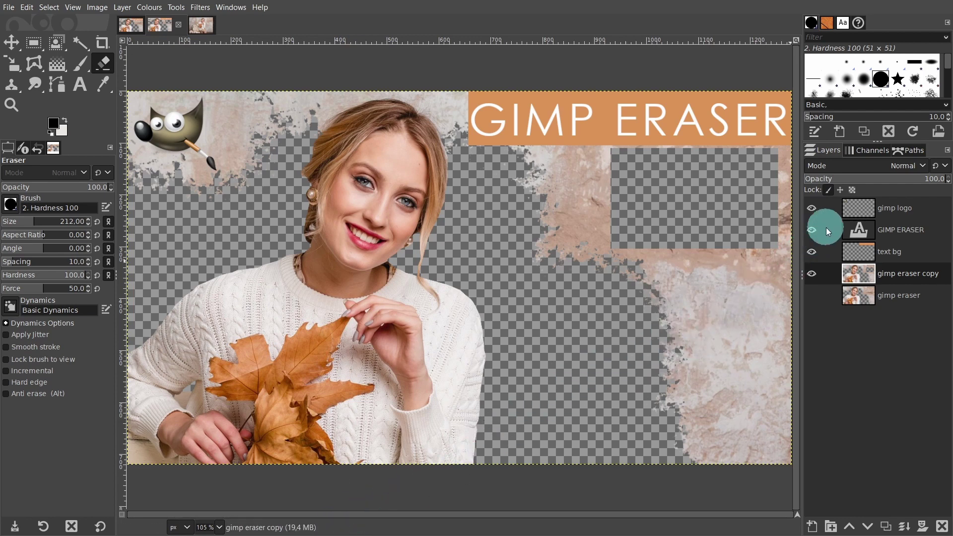
# Lock the copy layer's alpha channel and show that erasing no longer works.
pyautogui.click(852, 190)
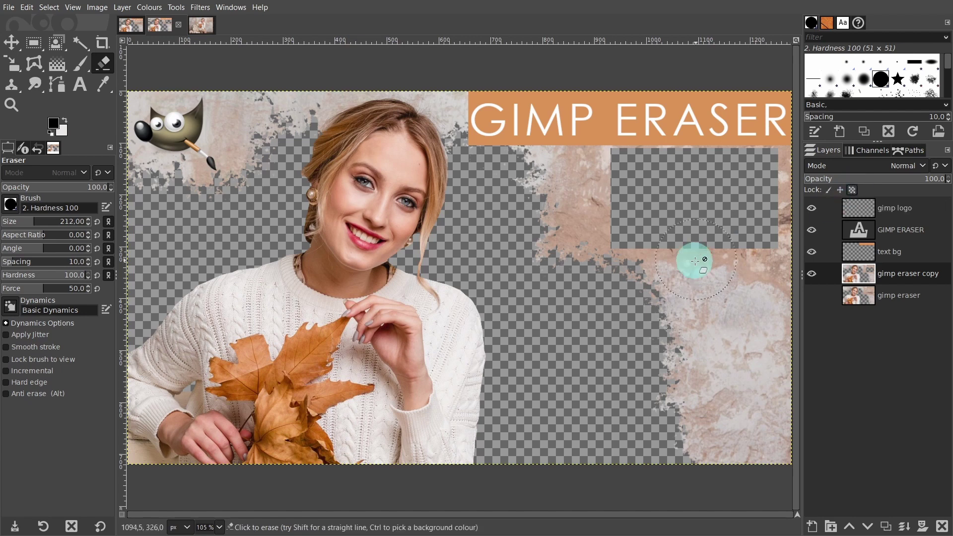
pyautogui.click(693, 293)
pyautogui.click(635, 309)
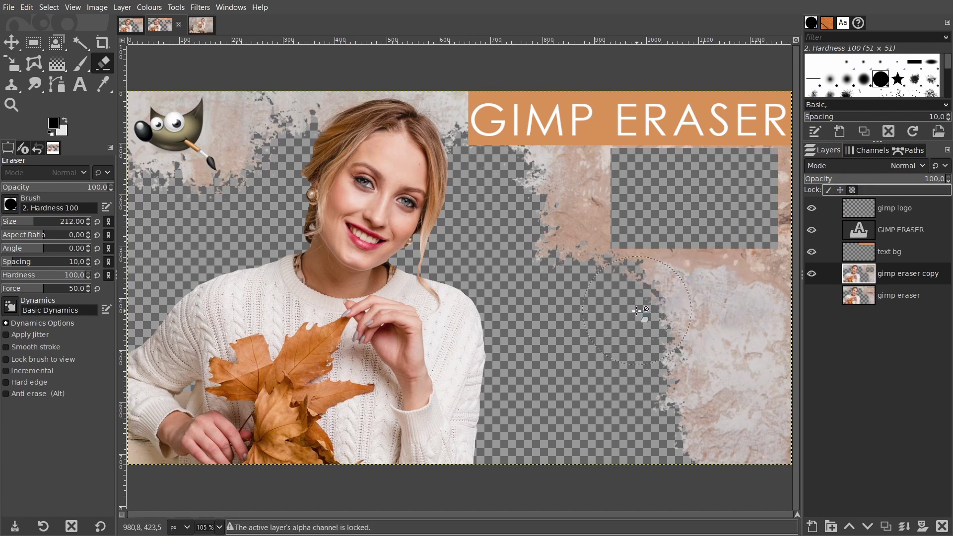
pyautogui.click(637, 311)
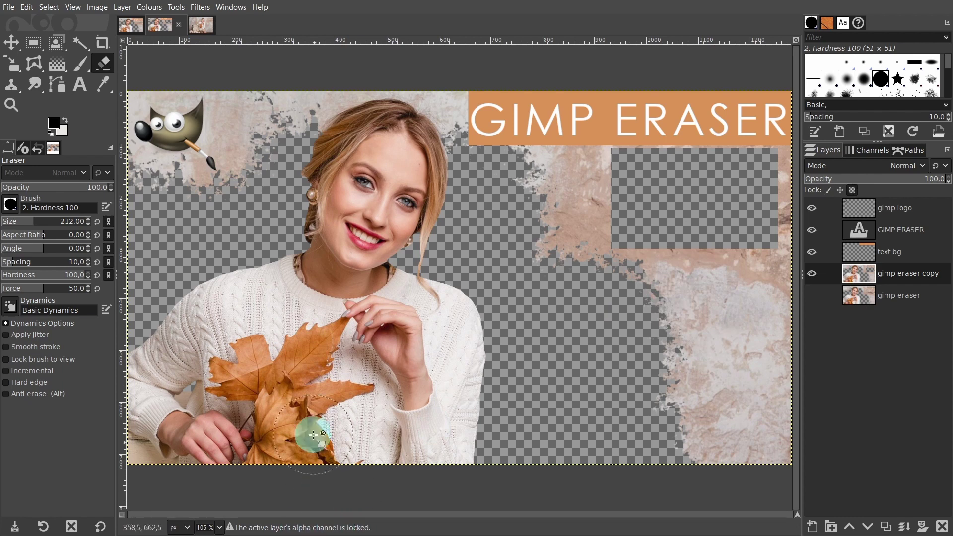
# Paint a test black stroke over the wall with the Paintbrush, then undo it.
pyautogui.click(104, 71)
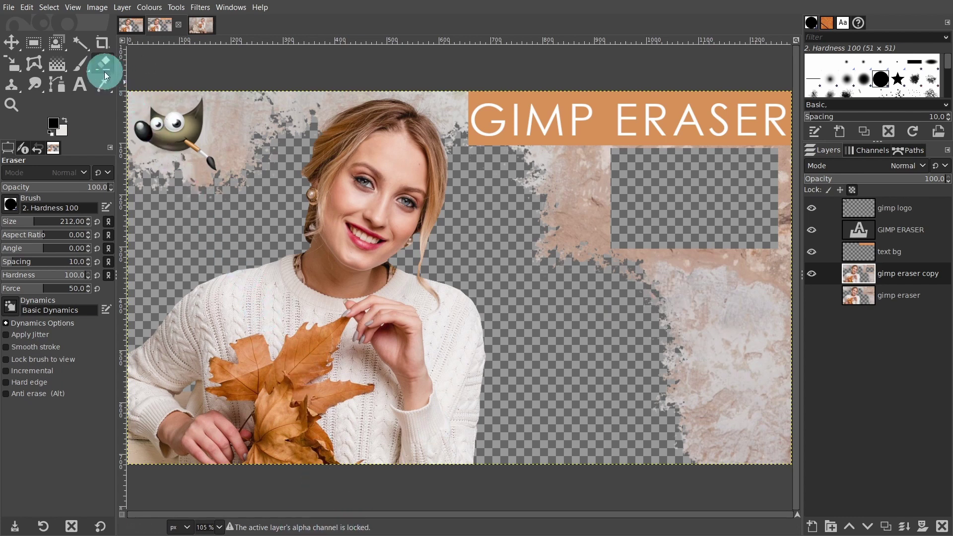
pyautogui.click(78, 60)
pyautogui.moveTo(648, 338)
pyautogui.mouseDown()
pyautogui.moveTo(687, 323)
pyautogui.moveTo(707, 347)
pyautogui.moveTo(698, 303)
pyautogui.moveTo(693, 349)
pyautogui.mouseUp()
pyautogui.click(694, 346)
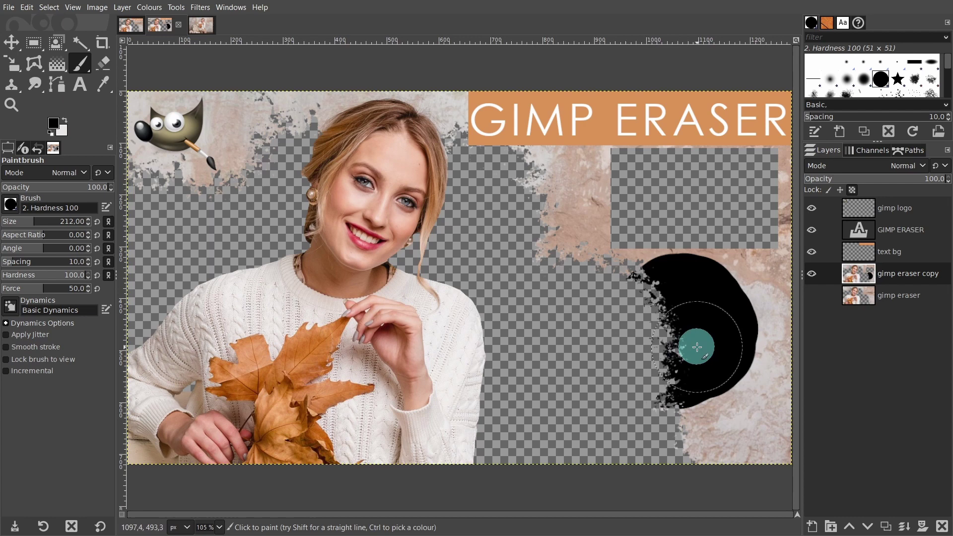
pyautogui.hotkey('ctrl', 'z')
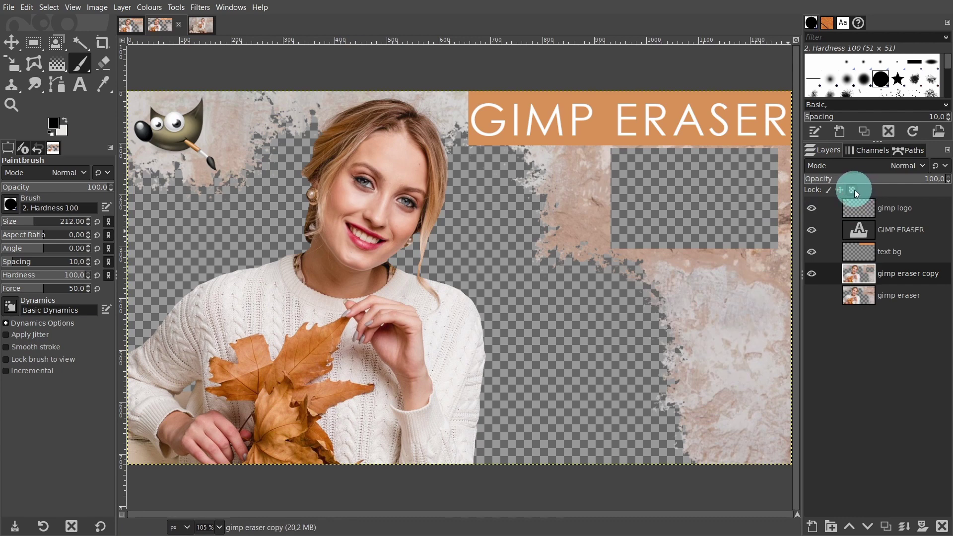
# Erase a faint dab on the lower-right wall at low eraser opacity, then restore opacity to 100.
pyautogui.click(106, 62)
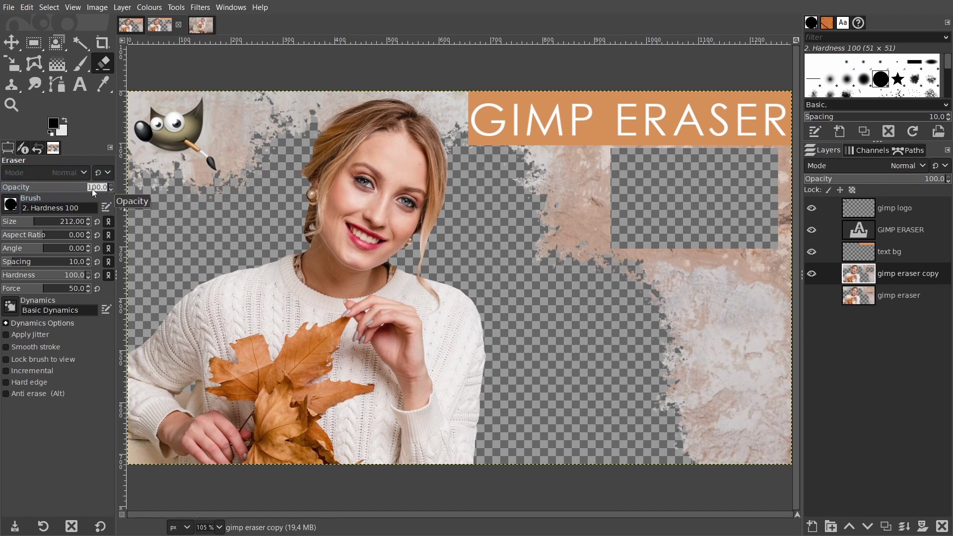
pyautogui.moveTo(92, 188); pyautogui.dragTo(57, 187)
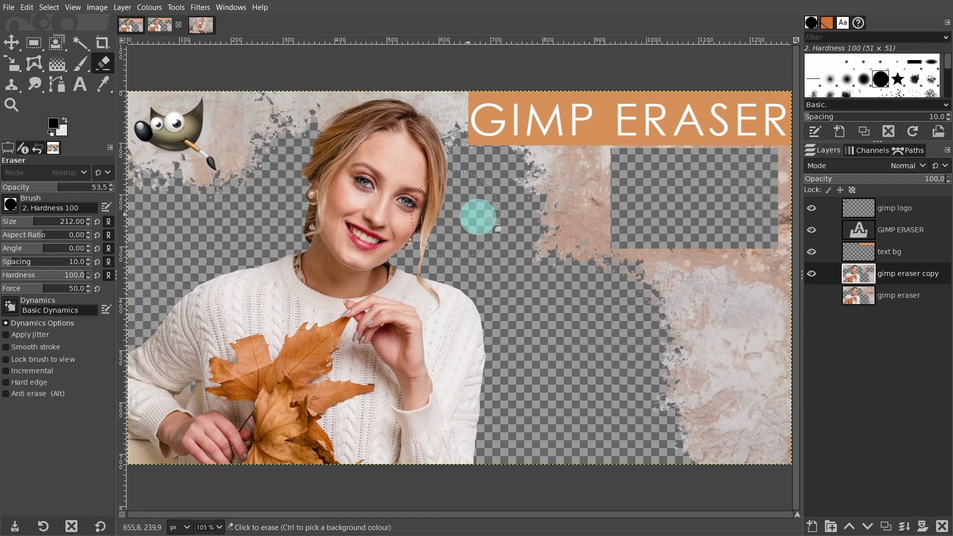
pyautogui.click(744, 309)
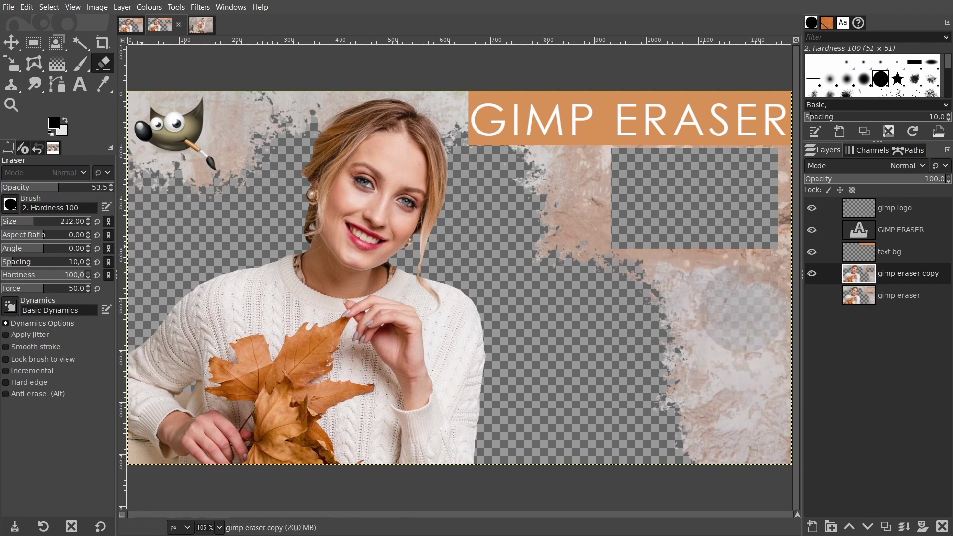
pyautogui.moveTo(58, 188)
pyautogui.mouseDown()
pyautogui.moveTo(5, 188)
pyautogui.moveTo(117, 185)
pyautogui.mouseUp()
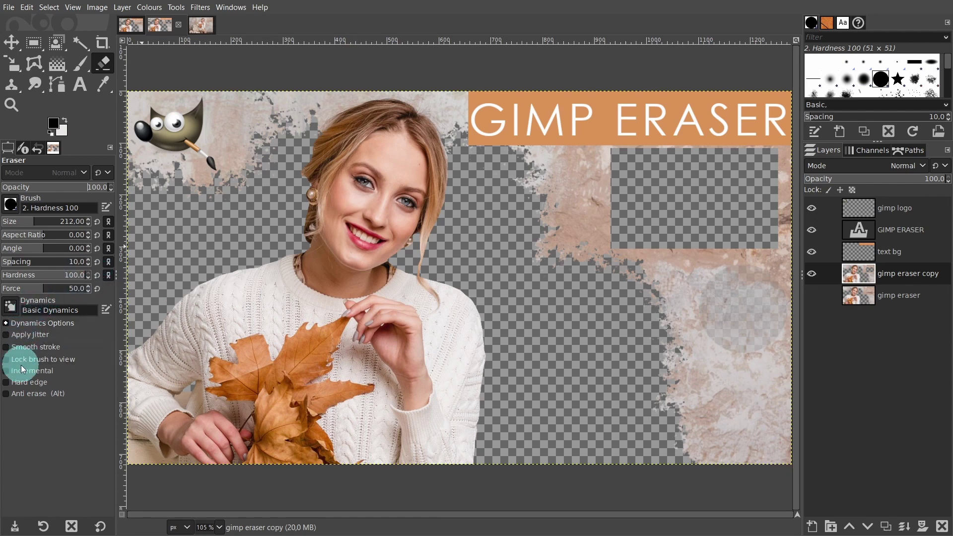
# Enable Anti erase and paint over the transparent areas right of the woman to restore them.
pyautogui.click(6, 394)
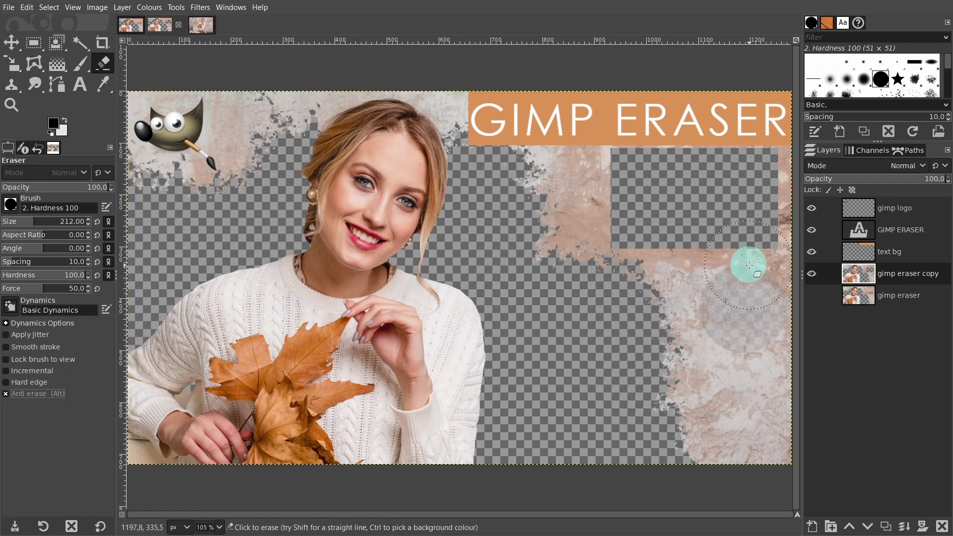
pyautogui.moveTo(750, 265)
pyautogui.mouseDown()
pyautogui.moveTo(757, 301)
pyautogui.moveTo(746, 313)
pyautogui.moveTo(730, 306)
pyautogui.moveTo(753, 178)
pyautogui.moveTo(647, 162)
pyautogui.moveTo(641, 201)
pyautogui.moveTo(680, 215)
pyautogui.moveTo(631, 201)
pyautogui.mouseUp()
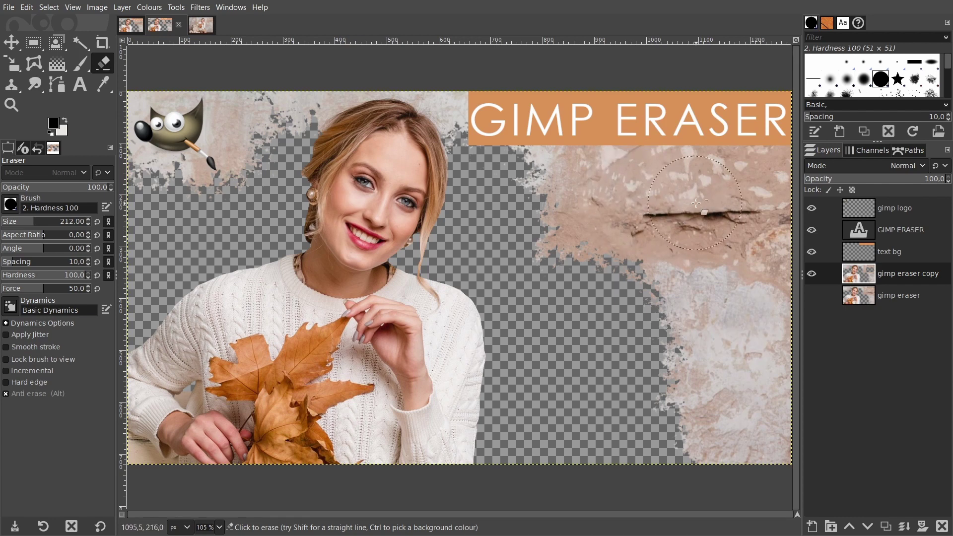
pyautogui.moveTo(737, 205)
pyautogui.mouseDown()
pyautogui.moveTo(708, 222)
pyautogui.moveTo(675, 218)
pyautogui.moveTo(661, 346)
pyautogui.moveTo(673, 420)
pyautogui.moveTo(664, 440)
pyautogui.moveTo(635, 433)
pyautogui.moveTo(625, 410)
pyautogui.moveTo(604, 277)
pyautogui.moveTo(571, 272)
pyautogui.moveTo(577, 447)
pyautogui.moveTo(593, 466)
pyautogui.moveTo(497, 449)
pyautogui.moveTo(492, 427)
pyautogui.moveTo(550, 403)
pyautogui.moveTo(520, 340)
pyautogui.moveTo(435, 281)
pyautogui.moveTo(438, 248)
pyautogui.moveTo(523, 260)
pyautogui.moveTo(540, 193)
pyautogui.moveTo(482, 115)
pyautogui.moveTo(454, 121)
pyautogui.moveTo(474, 196)
pyautogui.moveTo(493, 209)
pyautogui.mouseUp()
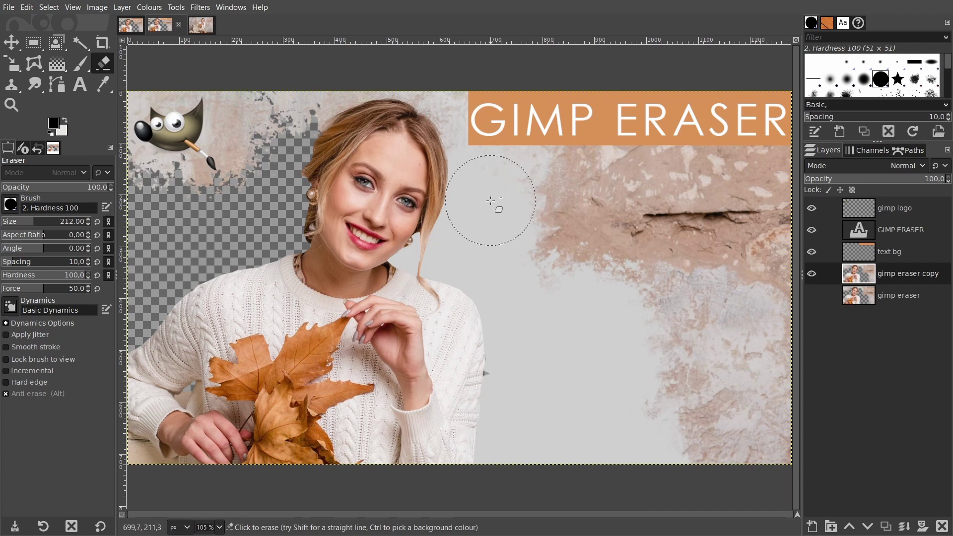
pyautogui.click(570, 320)
# Reset the eraser size from 212 to the native 51 px and restore default force.
pyautogui.click(315, 280)
pyautogui.click(119, 224)
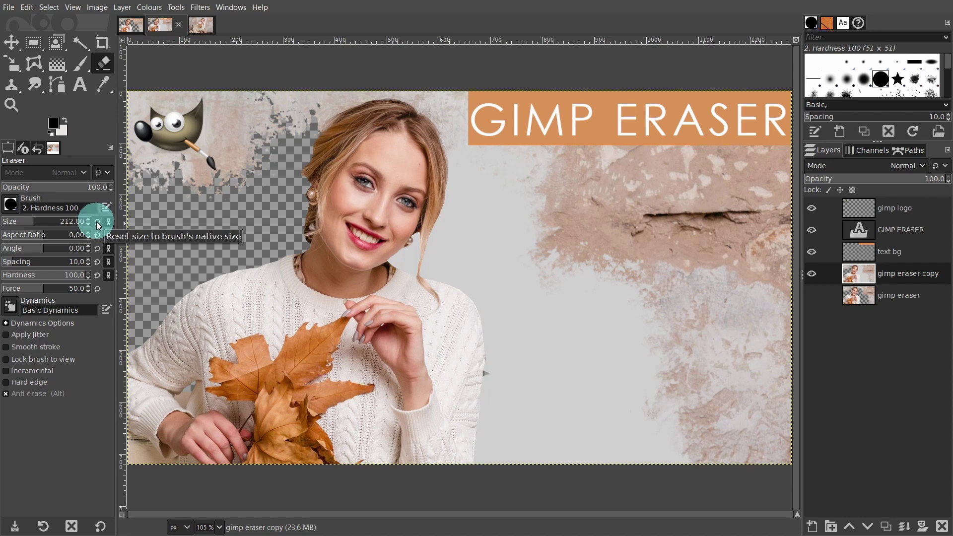
pyautogui.click(97, 221)
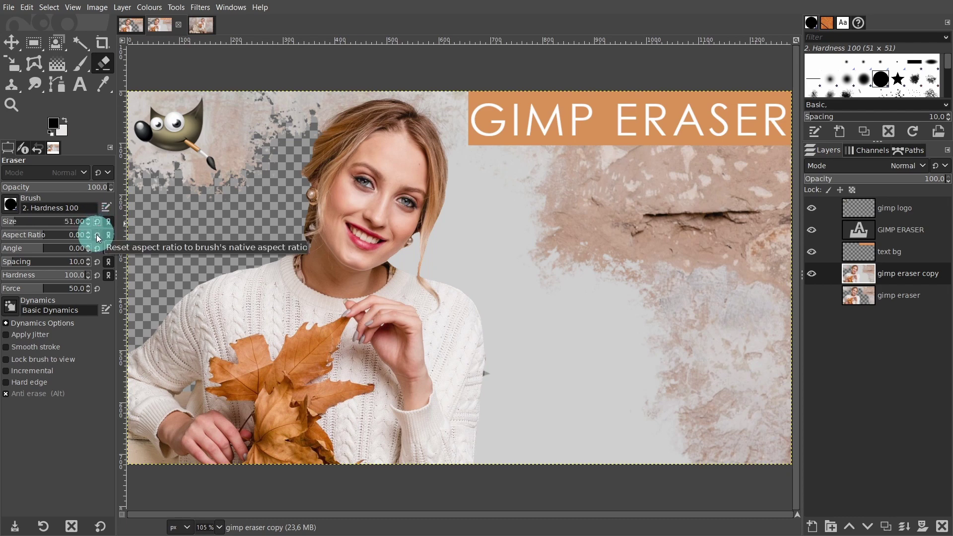
pyautogui.click(97, 288)
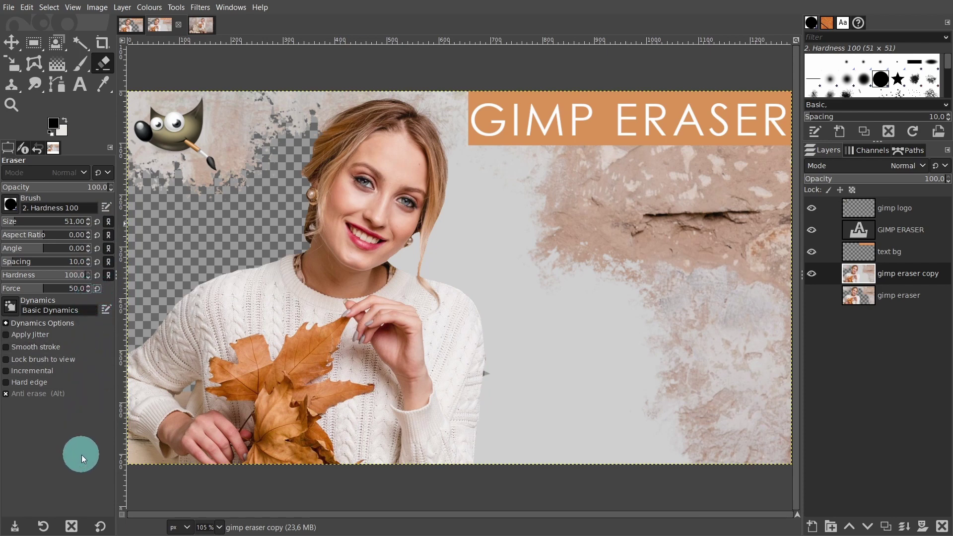